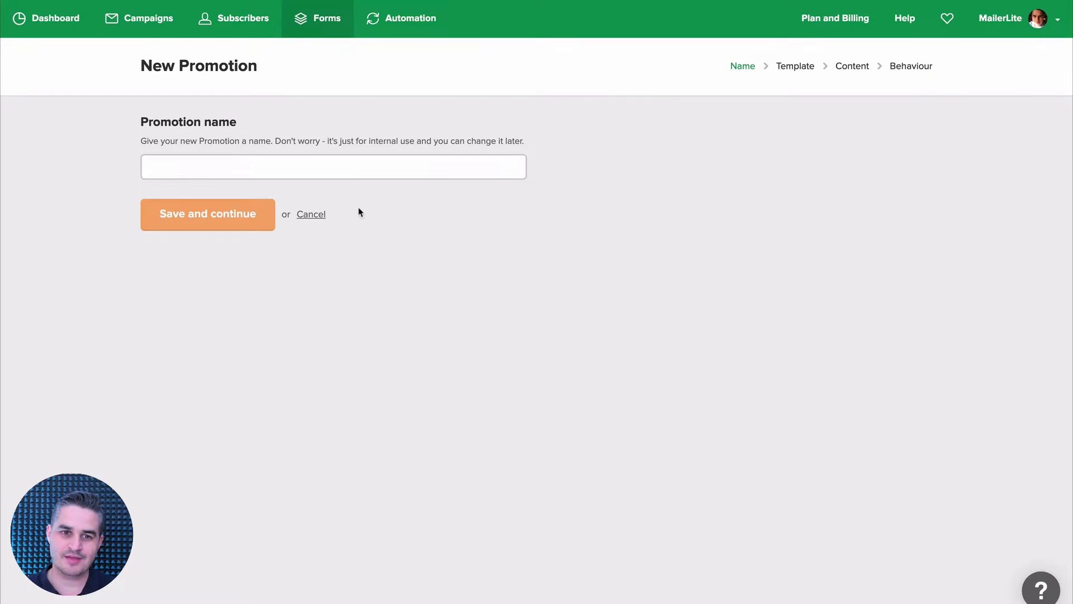
Name the promotion Promotion Pop-up Form, save it, and select the Mystery Sale pop-up template.
{"action": "left_click", "coordinate": [271, 169]}
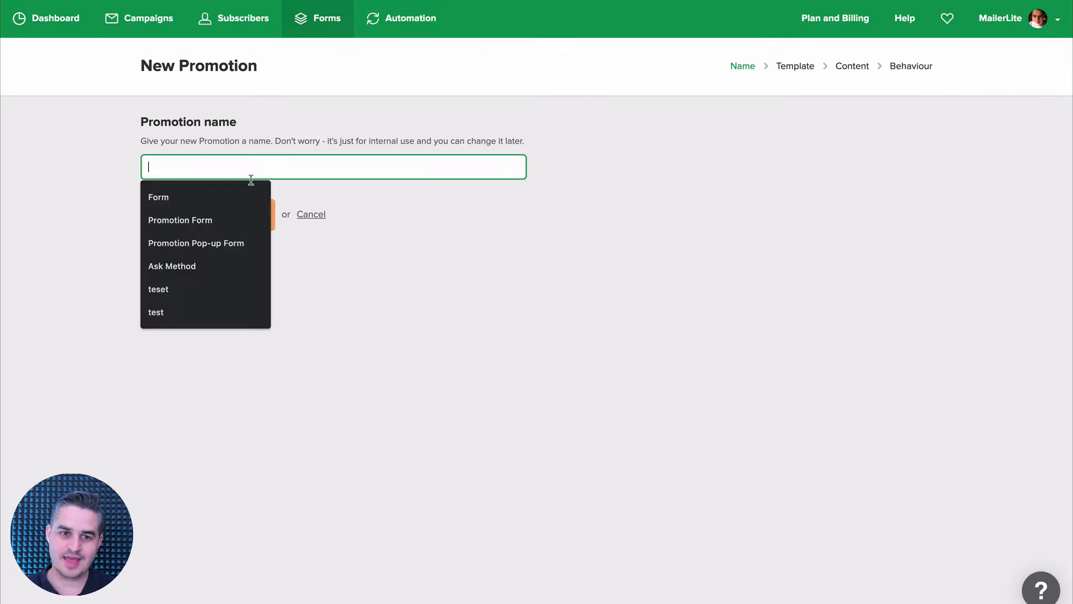
{"action": "left_click", "coordinate": [192, 241]}
{"action": "left_click", "coordinate": [202, 218]}
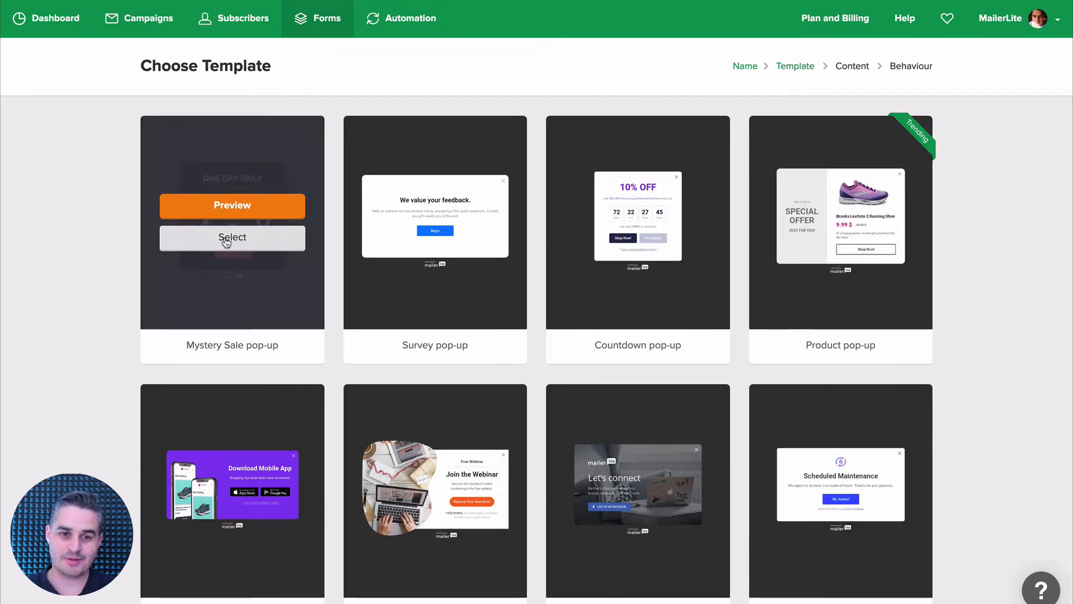
{"action": "left_click", "coordinate": [227, 240]}
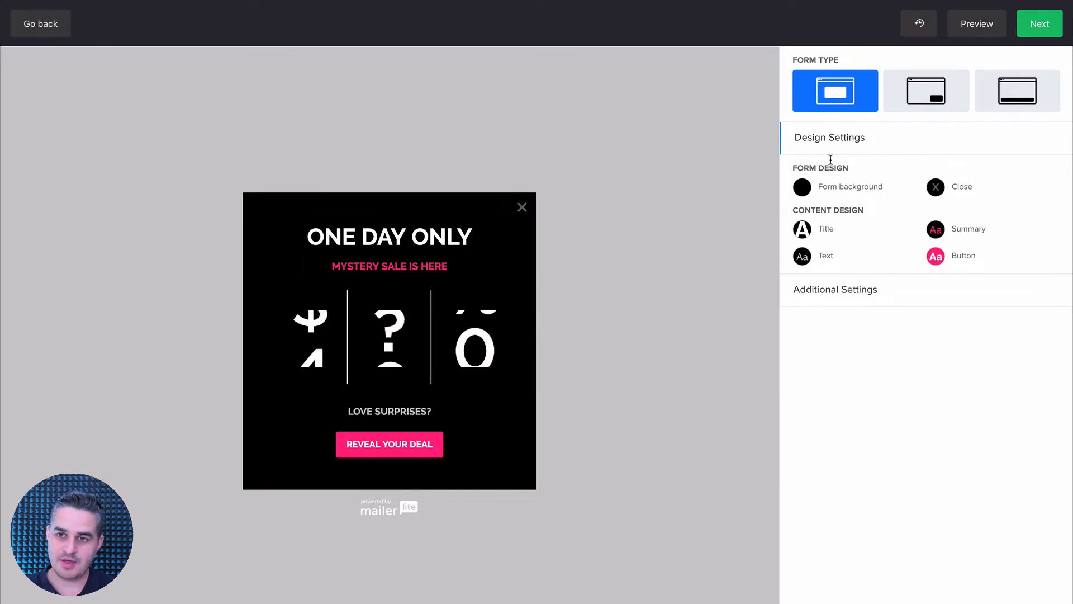
Try the corner slide-in form type with its form position set to Left.
{"action": "scroll", "coordinate": [831, 163], "scroll_direction": "down", "scroll_amount": 2}
{"action": "left_click", "coordinate": [919, 24]}
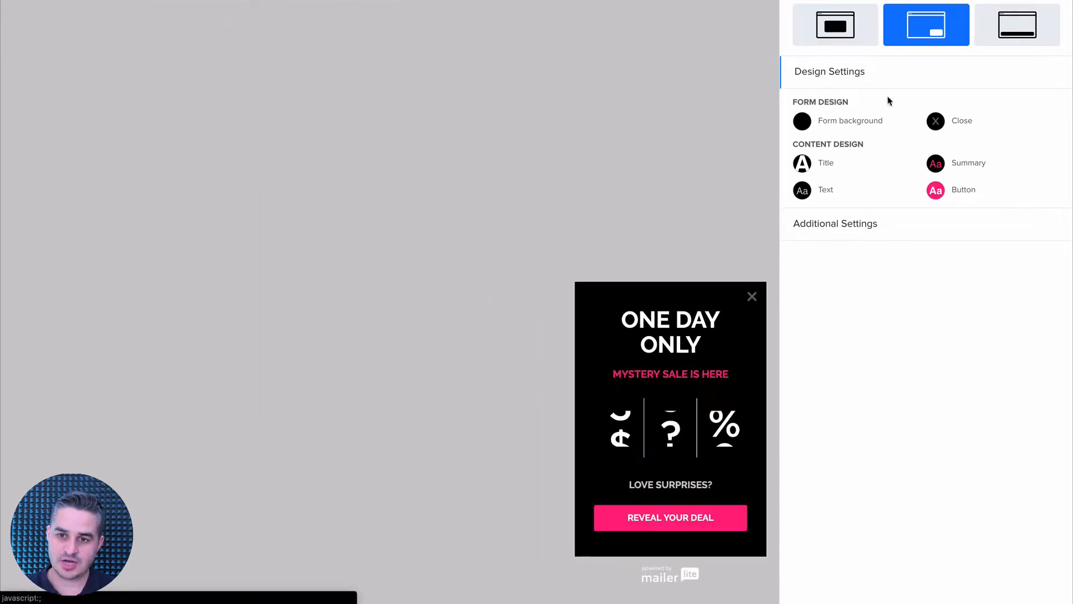
{"action": "left_click", "coordinate": [844, 223]}
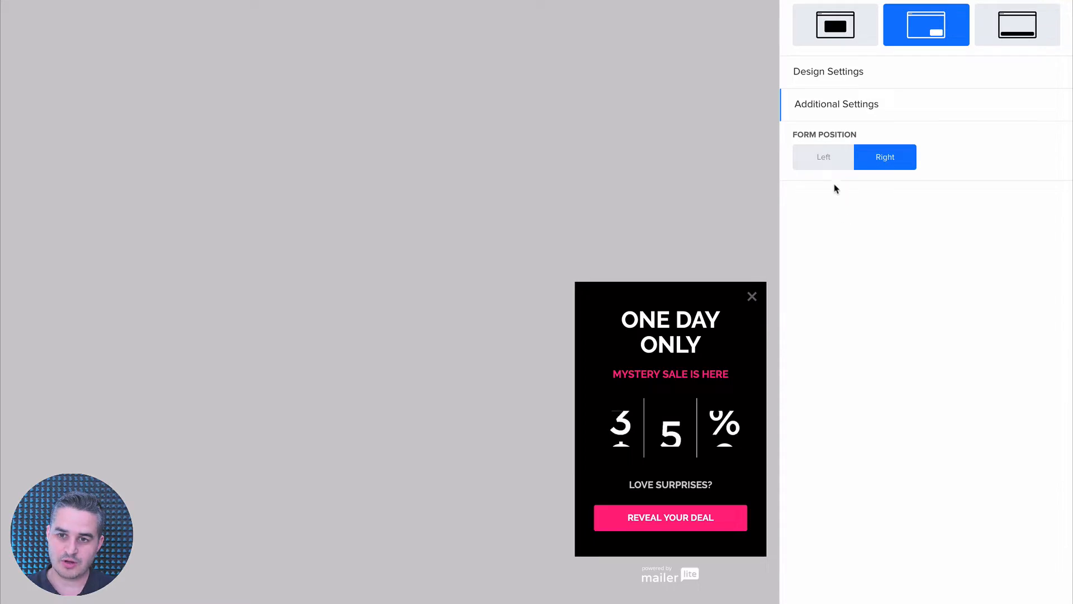
{"action": "left_click", "coordinate": [824, 161]}
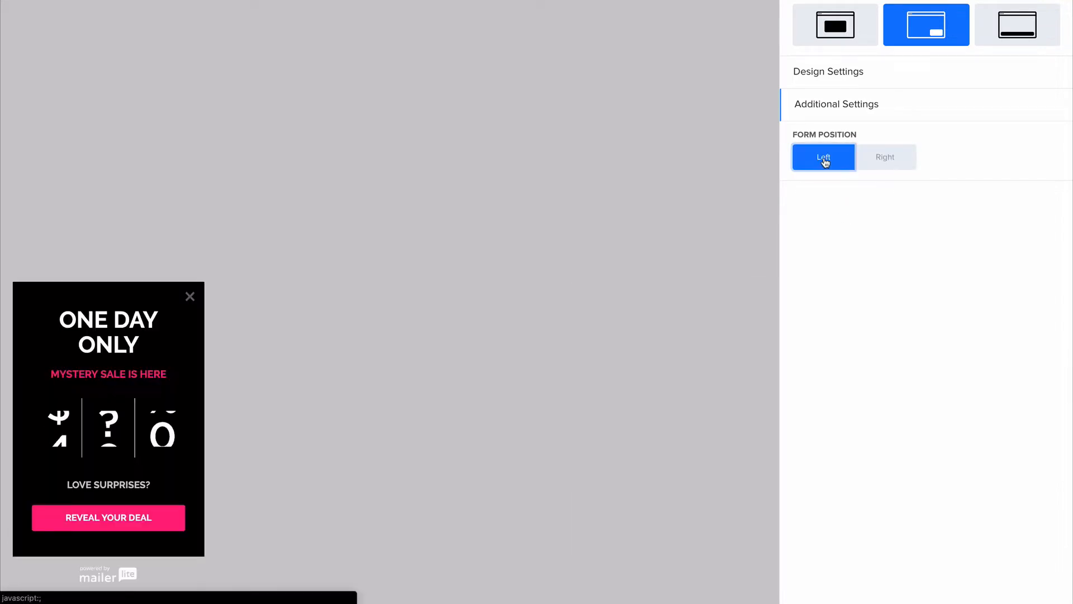
Try the bar form type with its position set to Top, and return to the centred pop-up type.
{"action": "left_click", "coordinate": [1018, 31]}
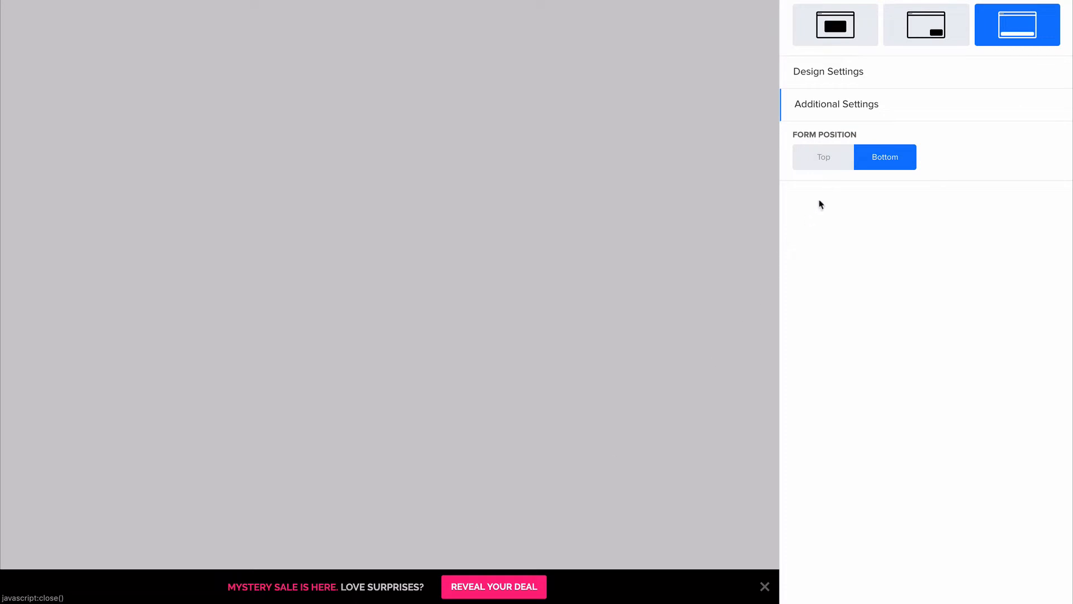
{"action": "left_click", "coordinate": [830, 164]}
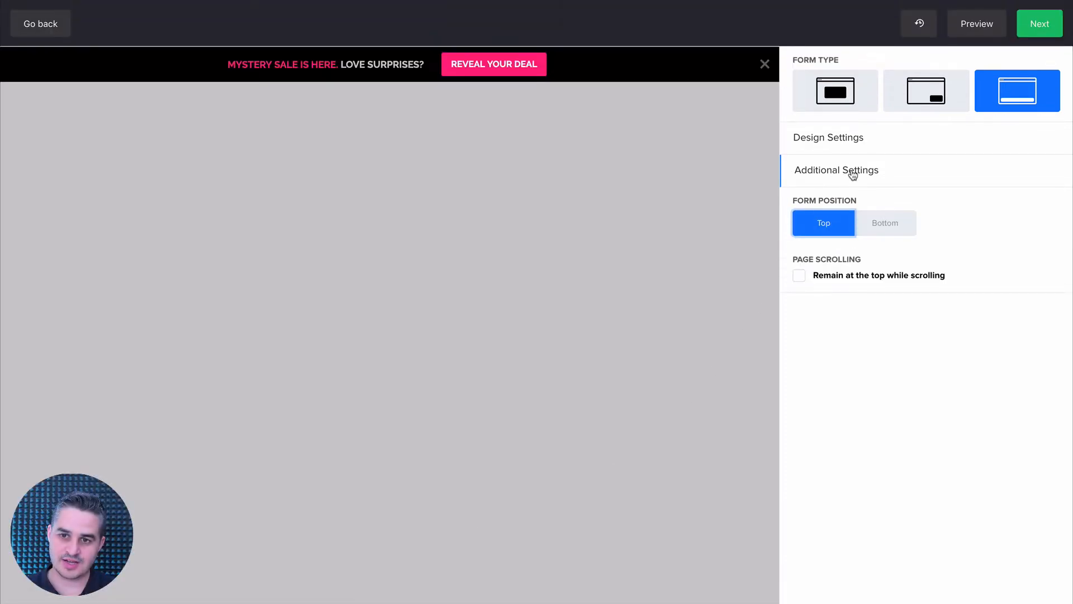
{"action": "left_click", "coordinate": [840, 102]}
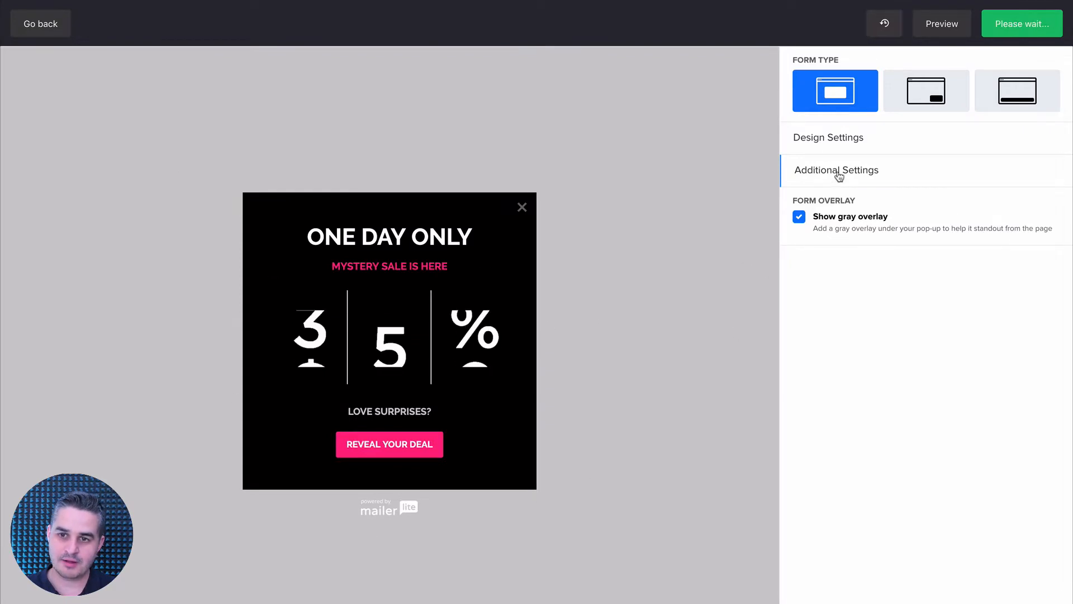
Set the form background colour to #692c2c with a border radius of 12 and save the background design.
{"action": "left_click", "coordinate": [849, 139]}
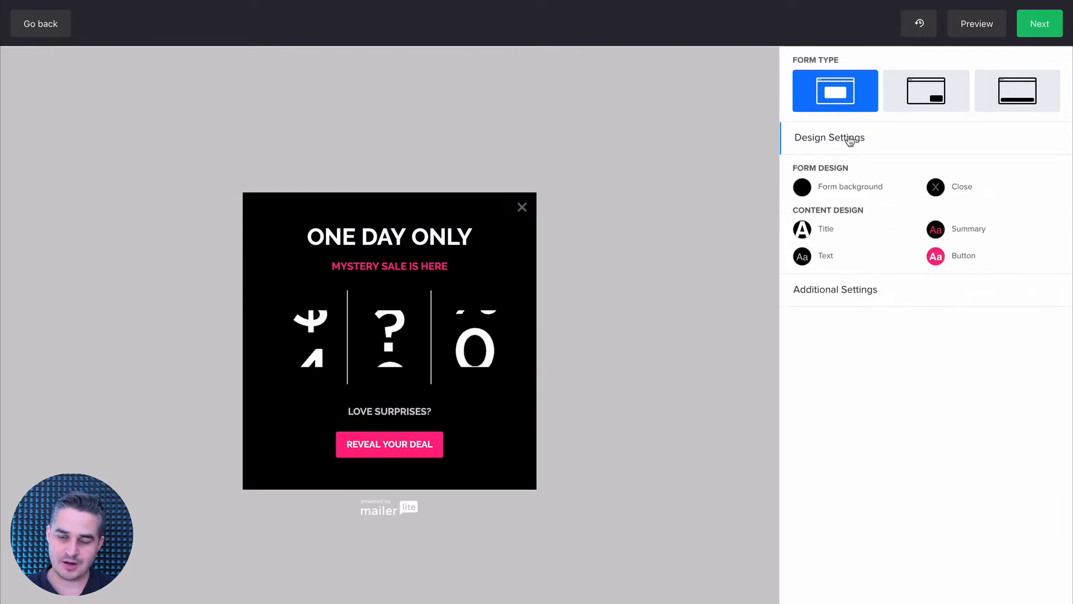
{"action": "left_click", "coordinate": [802, 190]}
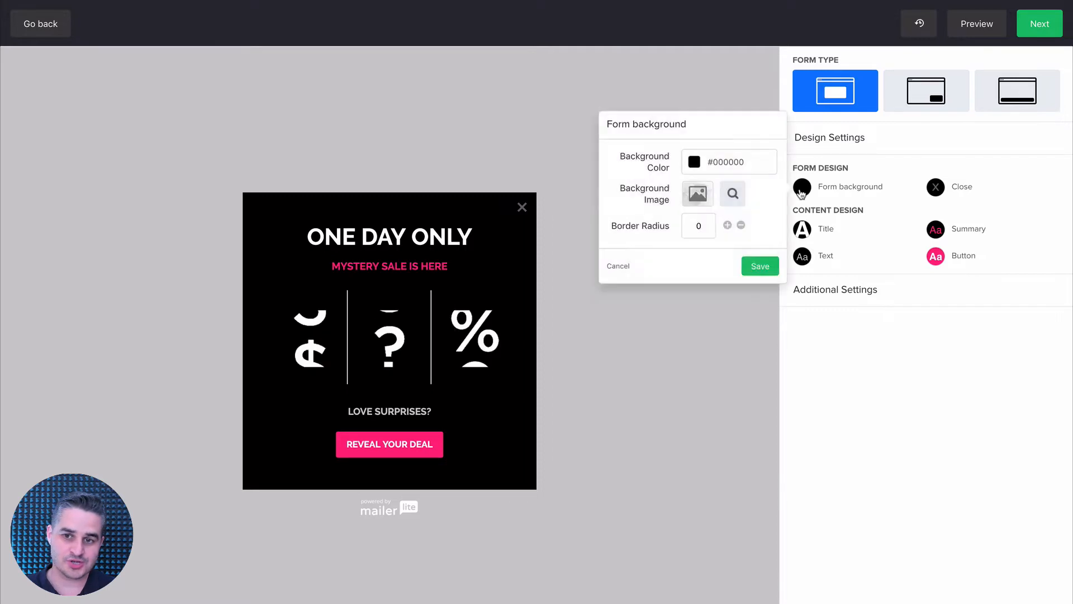
{"action": "left_click", "coordinate": [694, 163]}
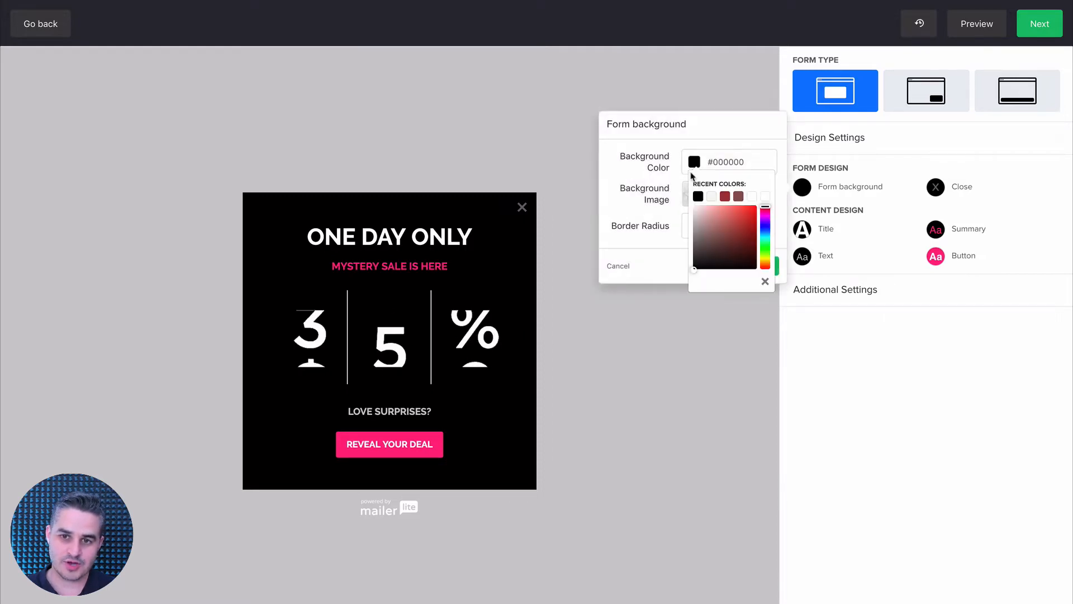
{"action": "left_click_drag", "start_coordinate": [714, 235], "coordinate": [729, 244]}
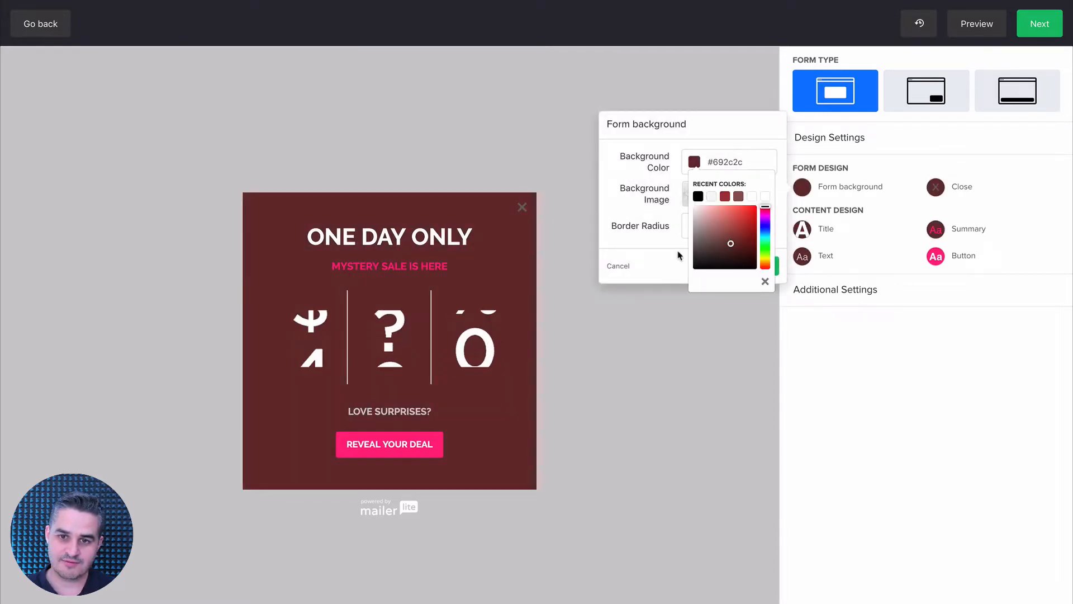
{"action": "left_click", "coordinate": [666, 256]}
{"action": "left_click", "coordinate": [727, 226]}
{"action": "left_click", "coordinate": [728, 226]}
{"action": "left_click", "coordinate": [727, 226]}
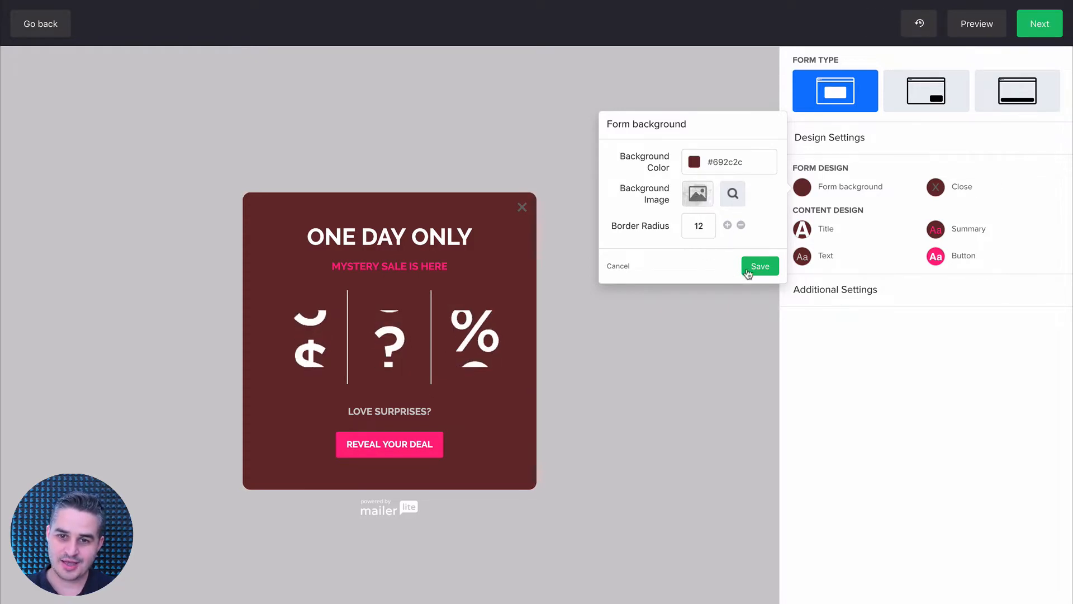
{"action": "left_click", "coordinate": [760, 266]}
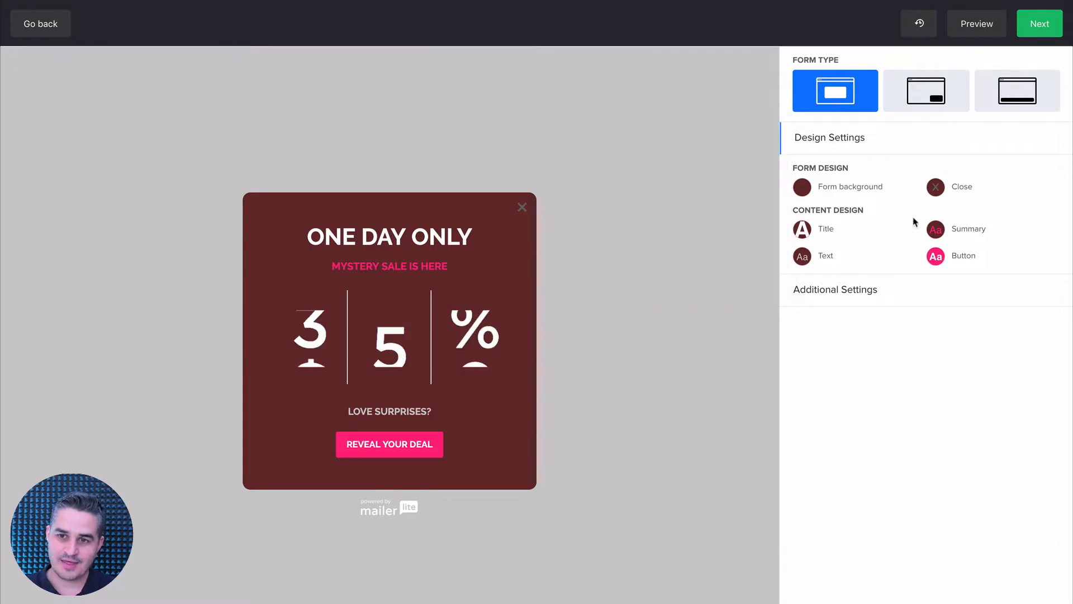
Set the close icon's colour to #e3cfcf and its hover colour to #000000, and save the design.
{"action": "left_click", "coordinate": [937, 189]}
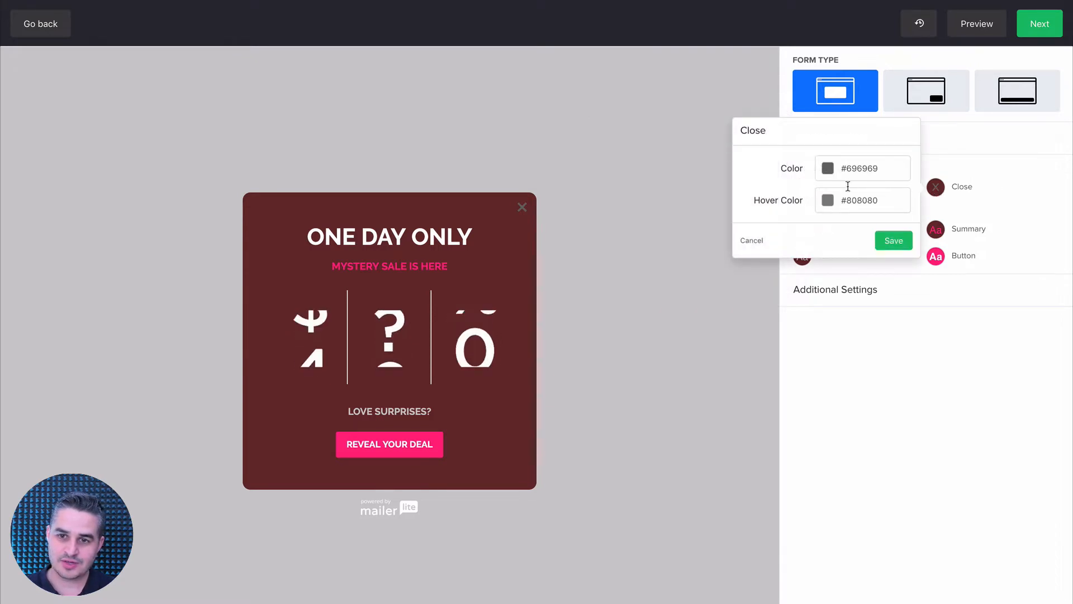
{"action": "left_click", "coordinate": [828, 168]}
{"action": "left_click_drag", "start_coordinate": [847, 235], "coordinate": [832, 219]}
{"action": "left_click", "coordinate": [784, 189]}
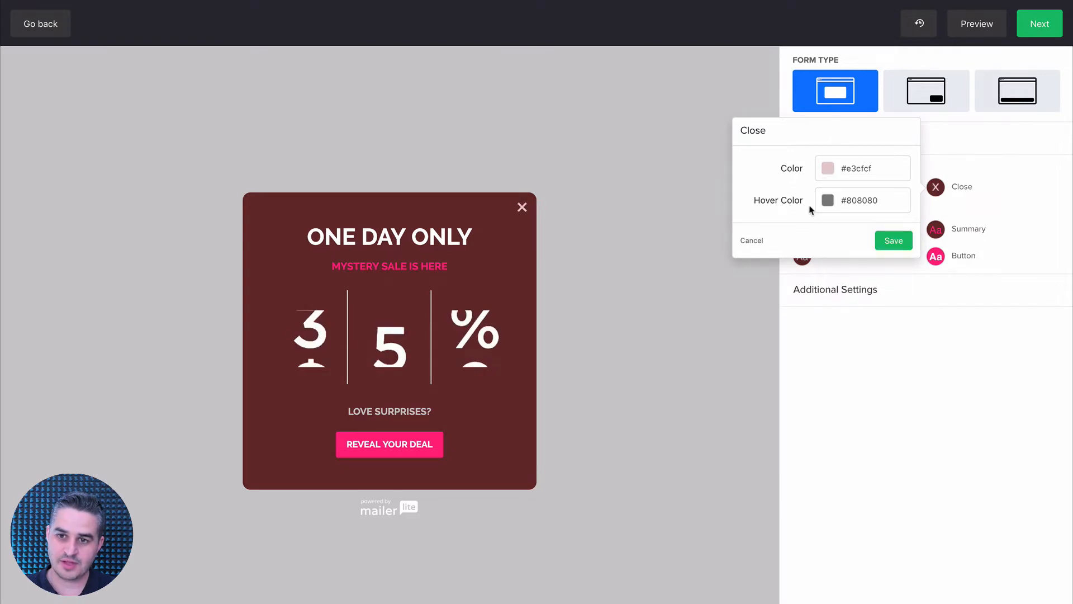
{"action": "left_click", "coordinate": [828, 200]}
{"action": "left_click", "coordinate": [857, 235]}
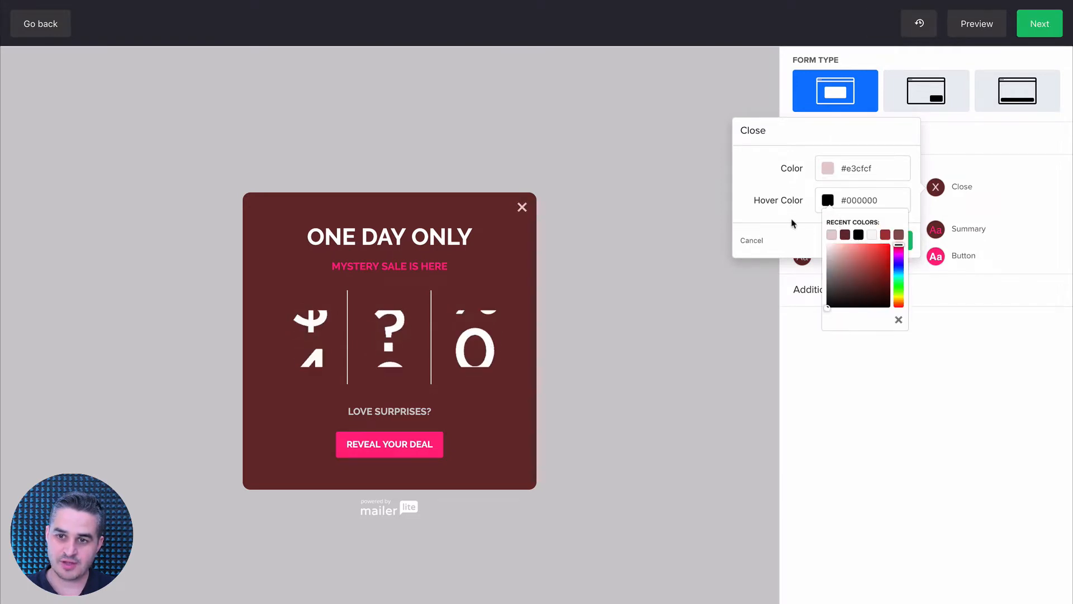
{"action": "left_click", "coordinate": [738, 221]}
{"action": "left_click", "coordinate": [887, 241]}
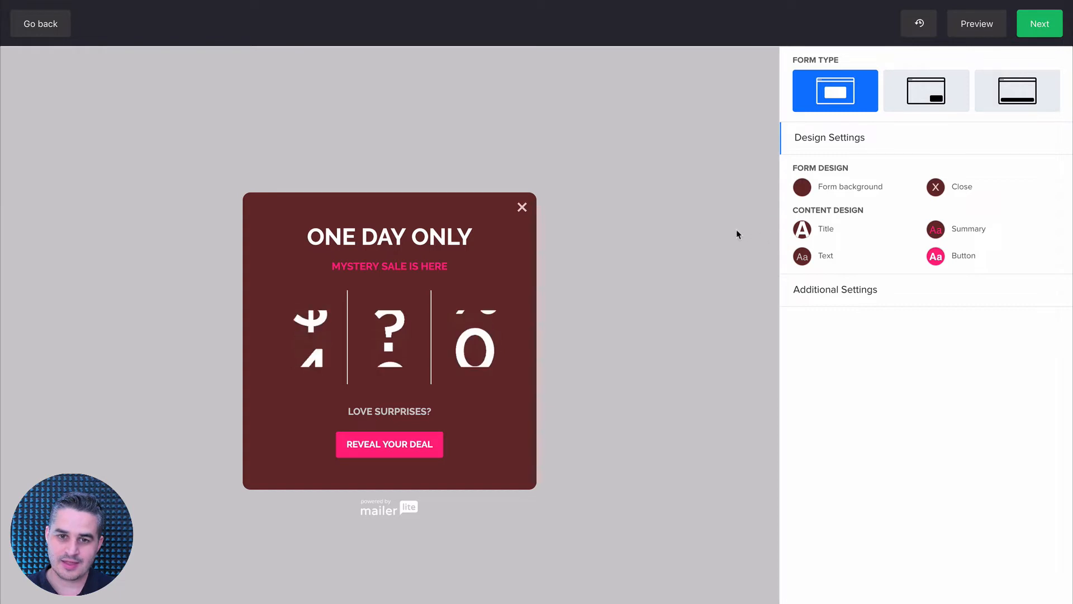
Review the editable settings of the pop-up's title, image and "Love surprises?" text blocks.
{"action": "left_click", "coordinate": [361, 237]}
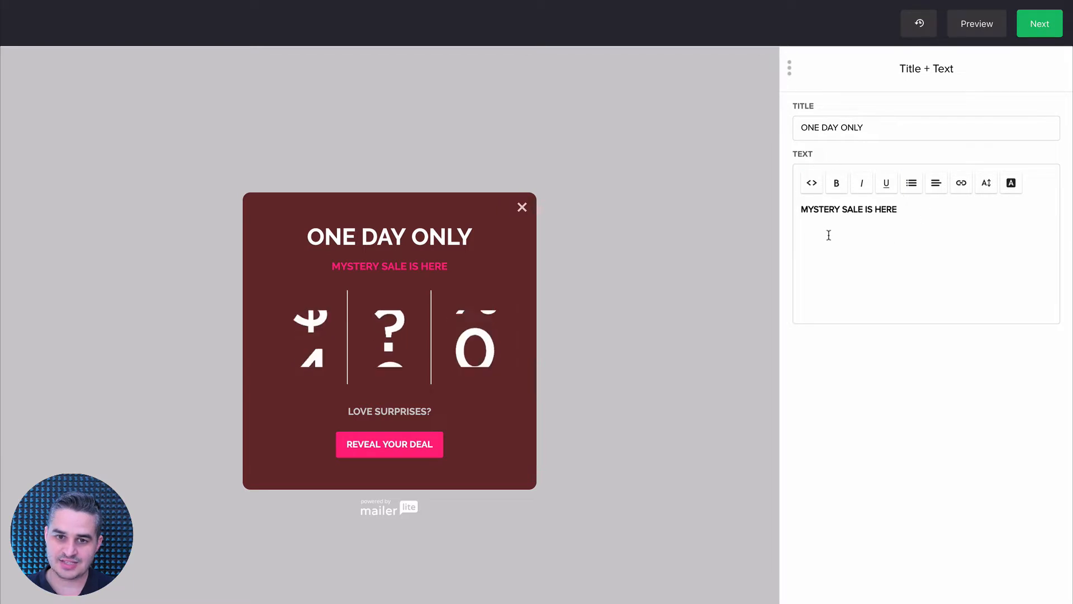
{"action": "left_click", "coordinate": [432, 333]}
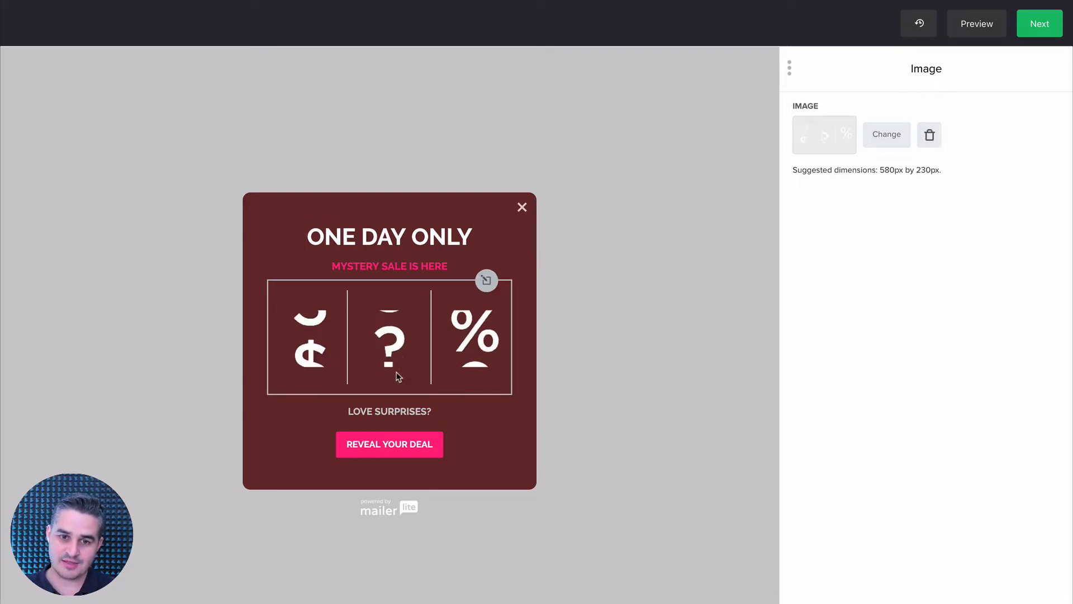
{"action": "left_click", "coordinate": [404, 411]}
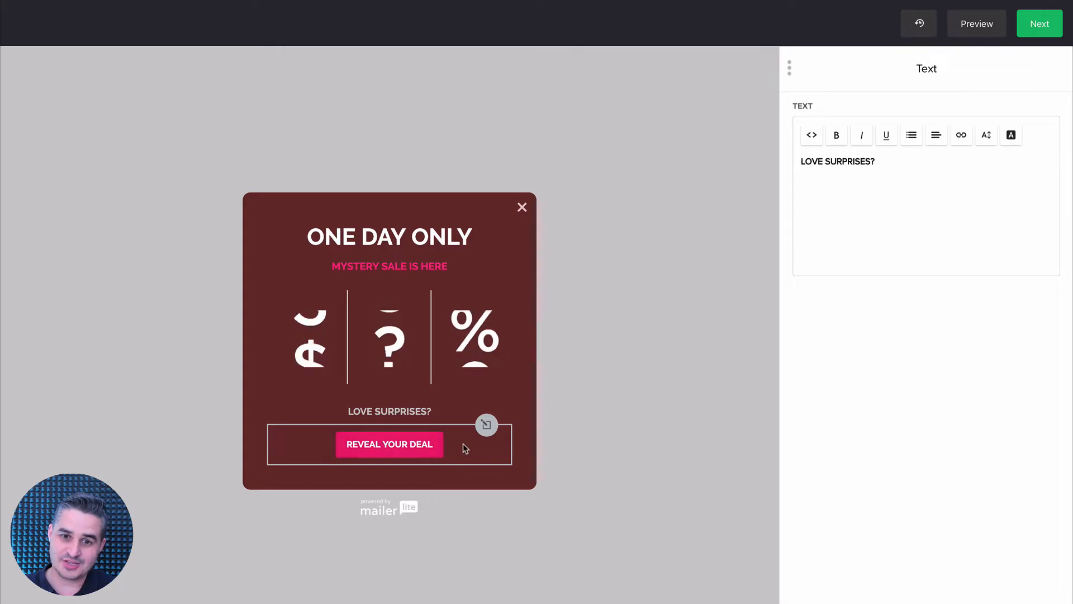
Set the primary button's click action to Close pop-up and finish editing the button block.
{"action": "left_click", "coordinate": [487, 427]}
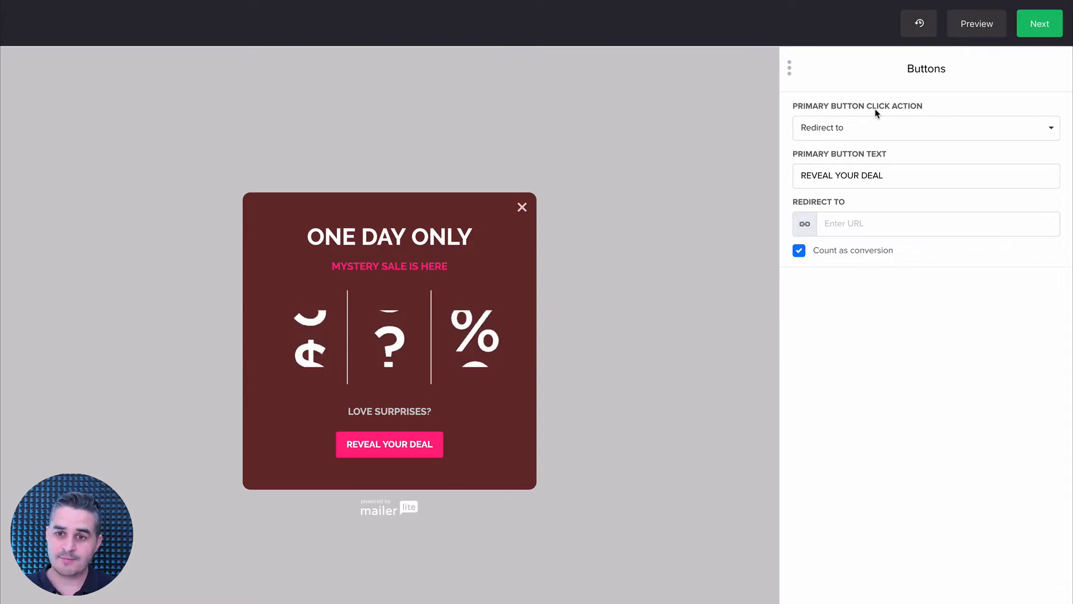
{"action": "left_click", "coordinate": [853, 129]}
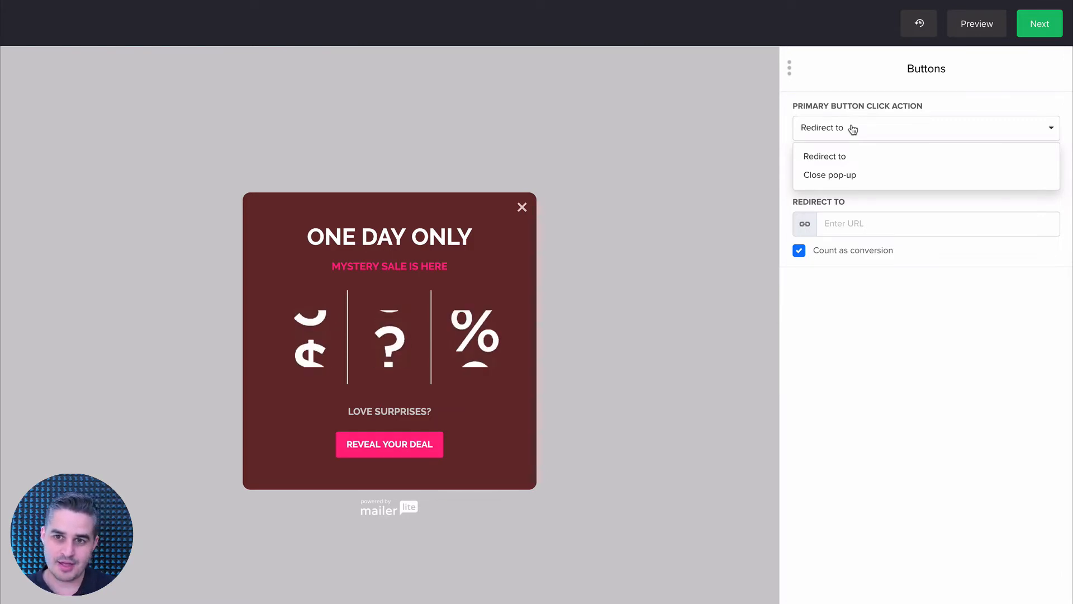
{"action": "left_click", "coordinate": [830, 175]}
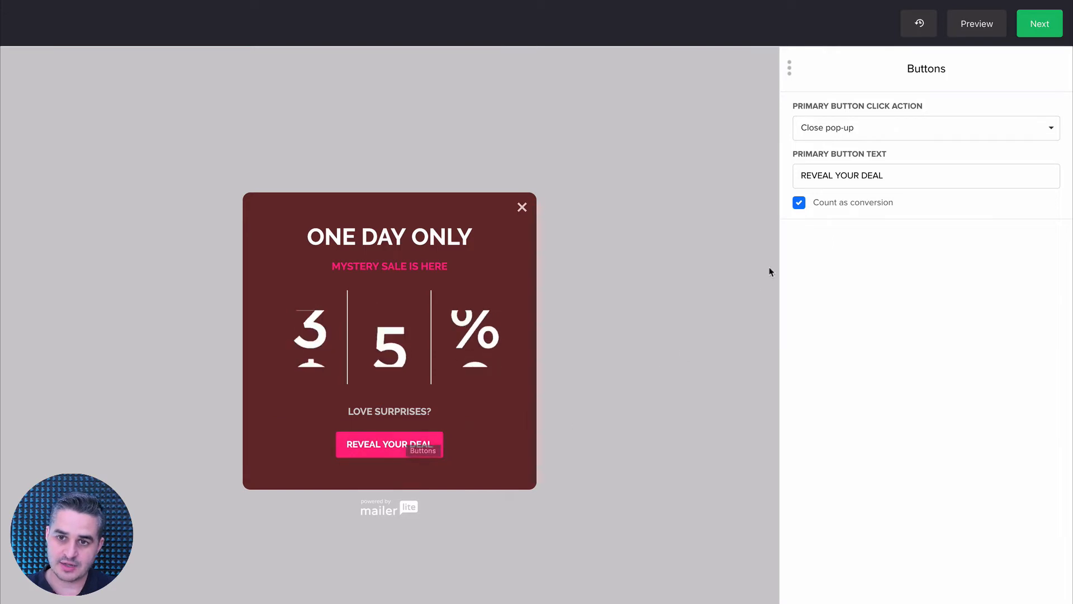
{"action": "left_click", "coordinate": [893, 133]}
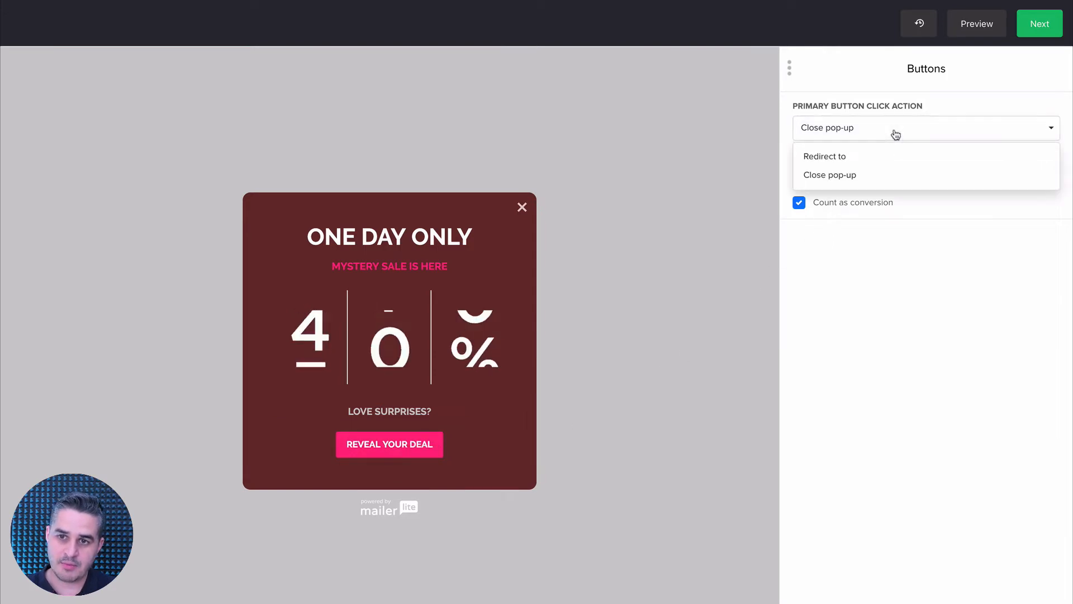
{"action": "left_click", "coordinate": [830, 177]}
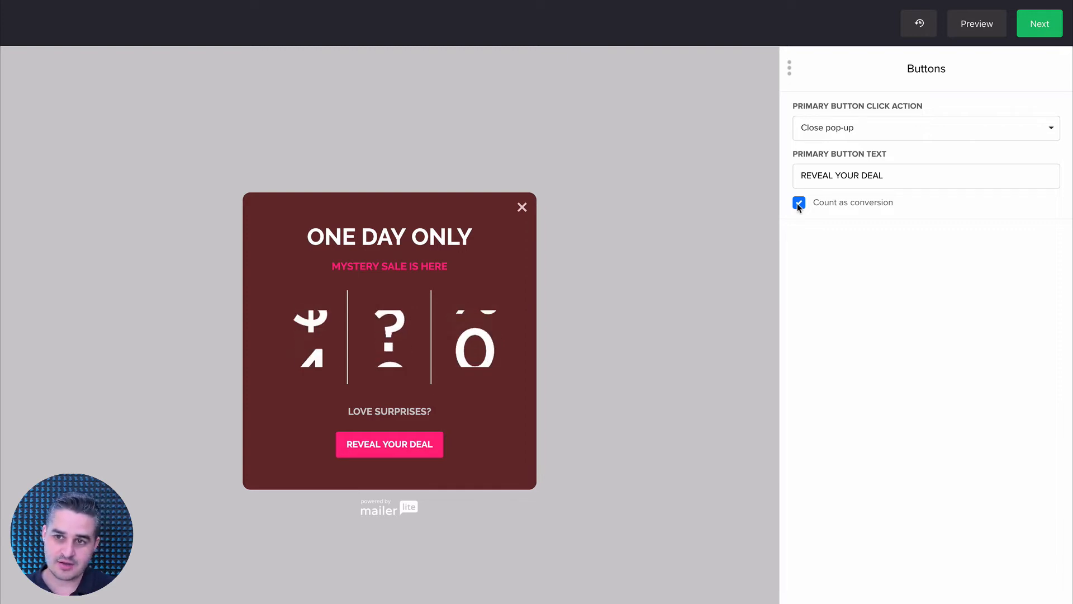
{"action": "scroll", "coordinate": [776, 330], "scroll_direction": "down", "scroll_amount": 2}
{"action": "left_click", "coordinate": [826, 575]}
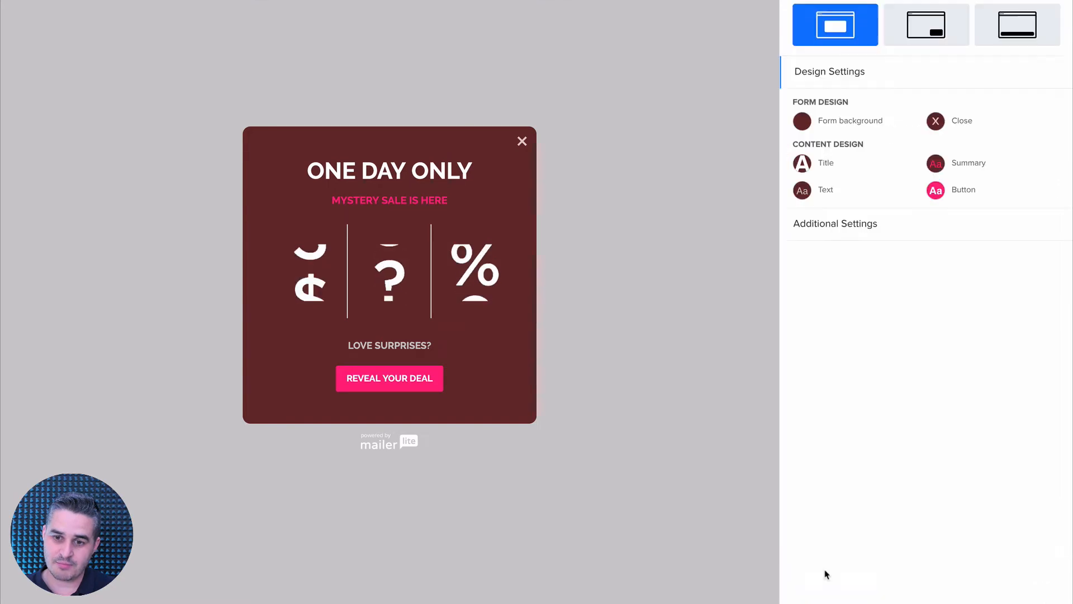
{"action": "scroll", "coordinate": [793, 447], "scroll_direction": "up", "scroll_amount": 2}
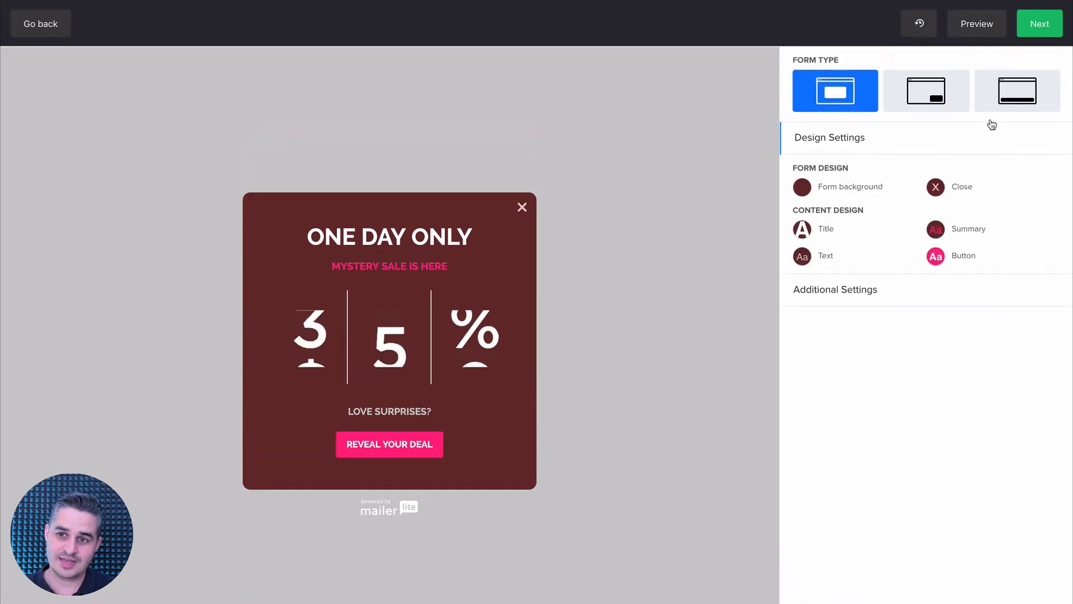
Continue to the behaviour settings and switch the pop-up's schedule to Specific Time.
{"action": "left_click", "coordinate": [1036, 32]}
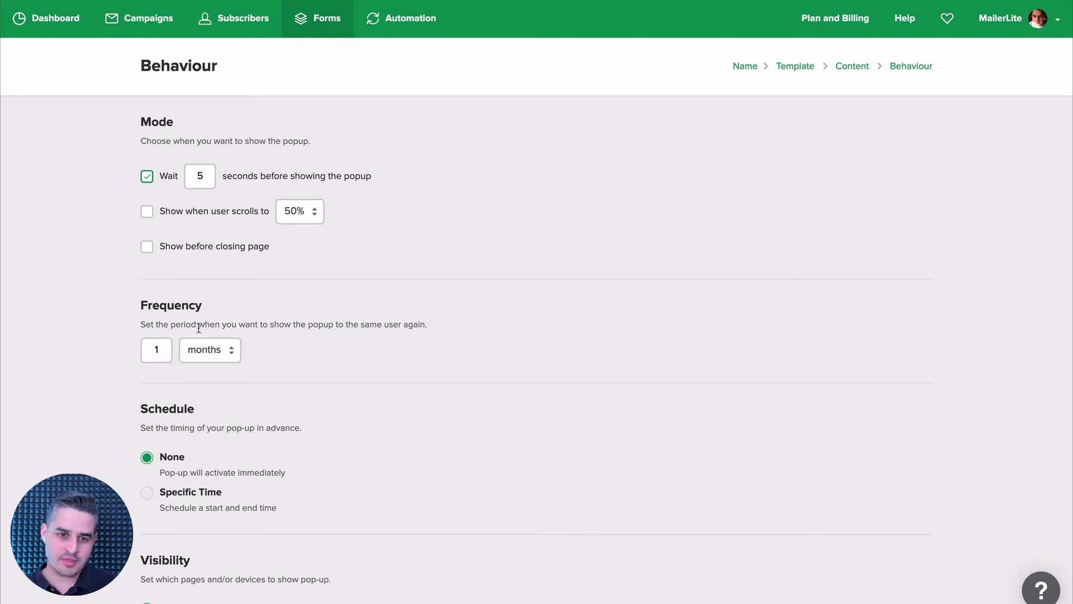
{"action": "scroll", "coordinate": [309, 325], "scroll_direction": "down", "scroll_amount": 3}
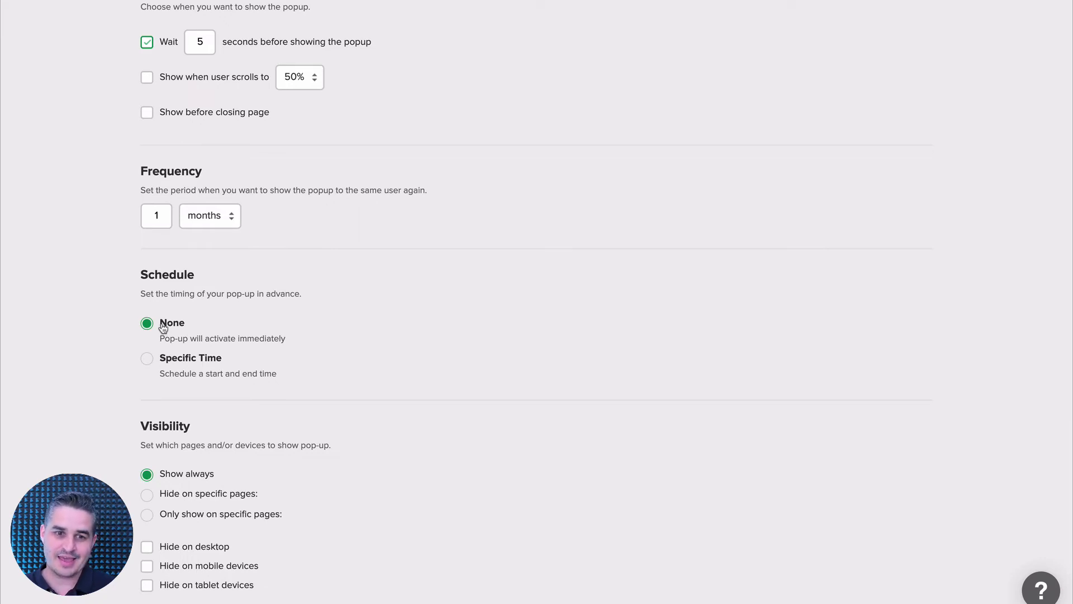
{"action": "left_click", "coordinate": [145, 359]}
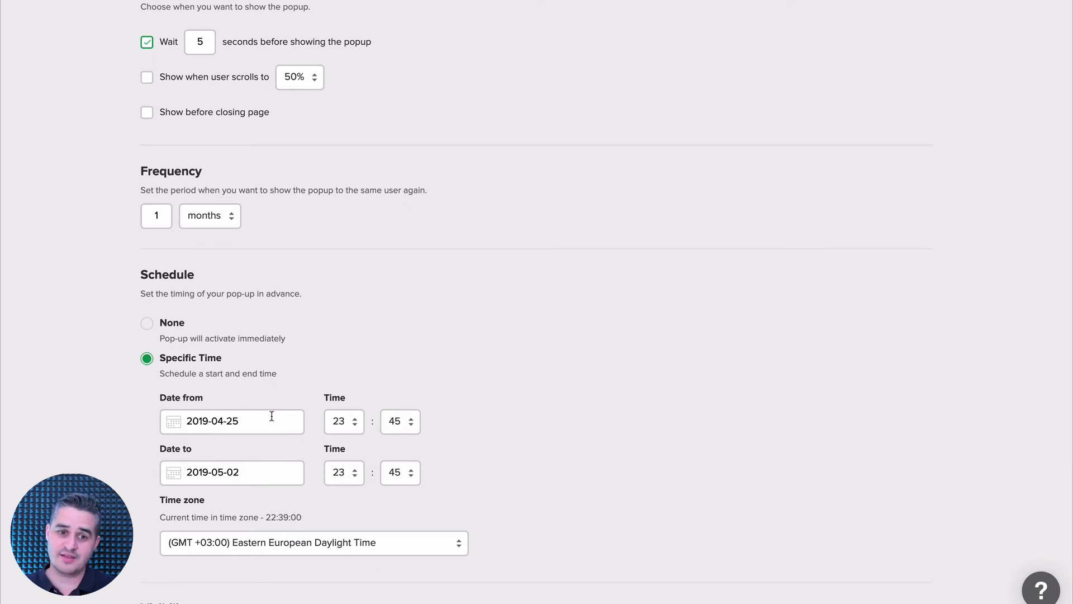
Set the pop-up's visibility to Hide on specific pages.
{"action": "scroll", "coordinate": [271, 415], "scroll_direction": "down", "scroll_amount": 4}
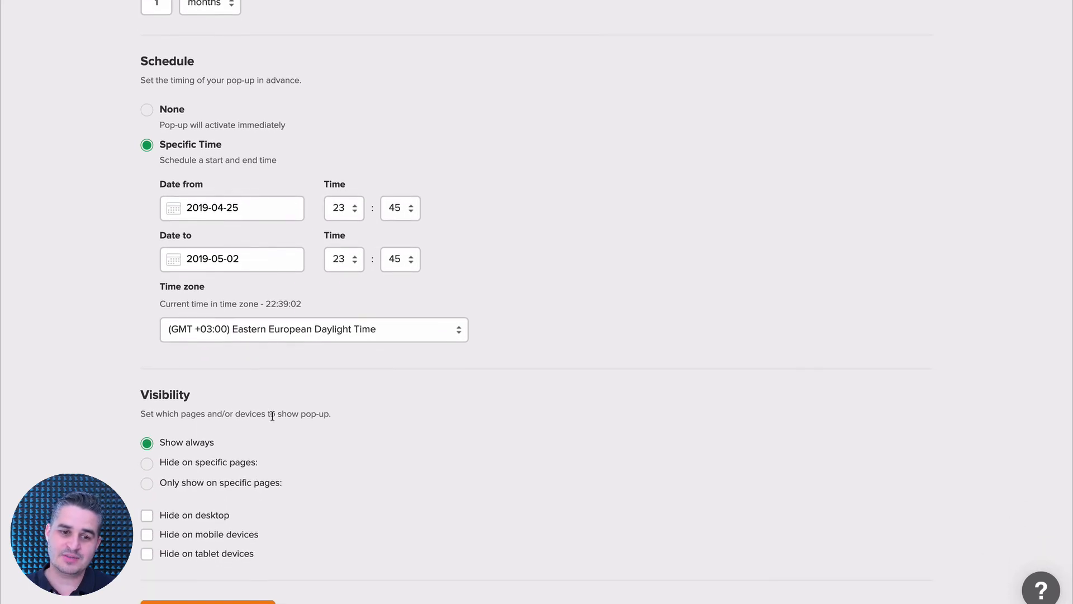
{"action": "left_click", "coordinate": [147, 465]}
{"action": "scroll", "coordinate": [162, 470], "scroll_direction": "down", "scroll_amount": 1}
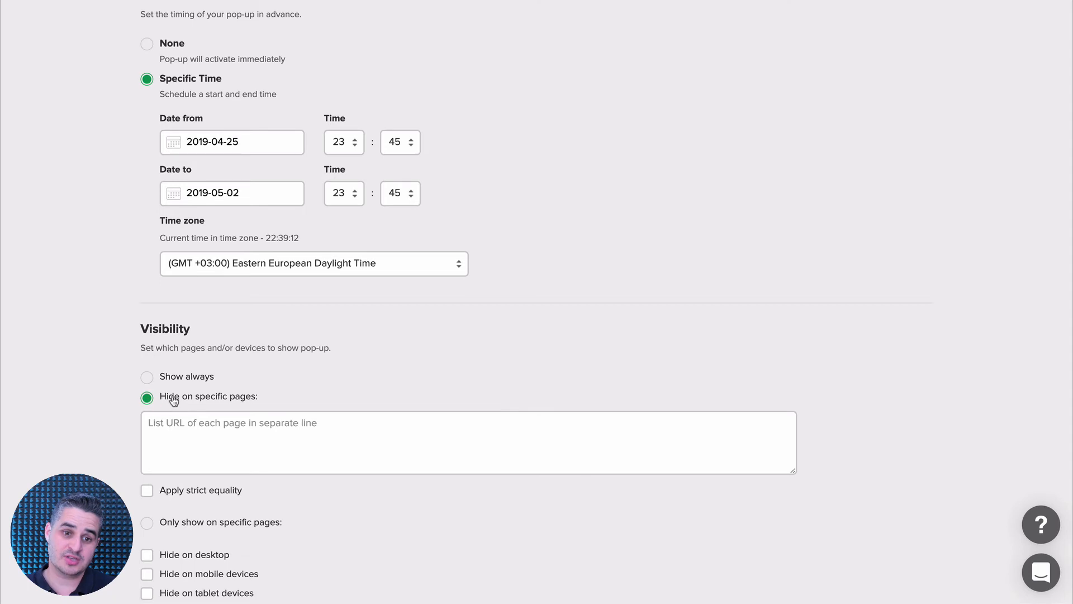
{"action": "scroll", "coordinate": [170, 400], "scroll_direction": "down", "scroll_amount": 2}
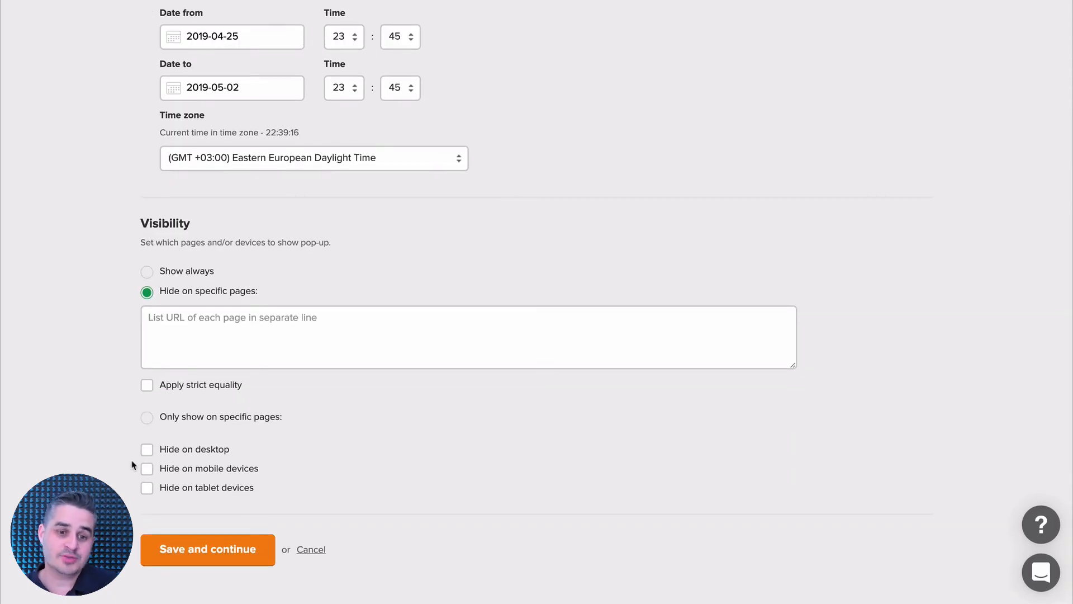
Set the pop-up's visibility to Show always and save the behaviour settings.
{"action": "left_click", "coordinate": [148, 271]}
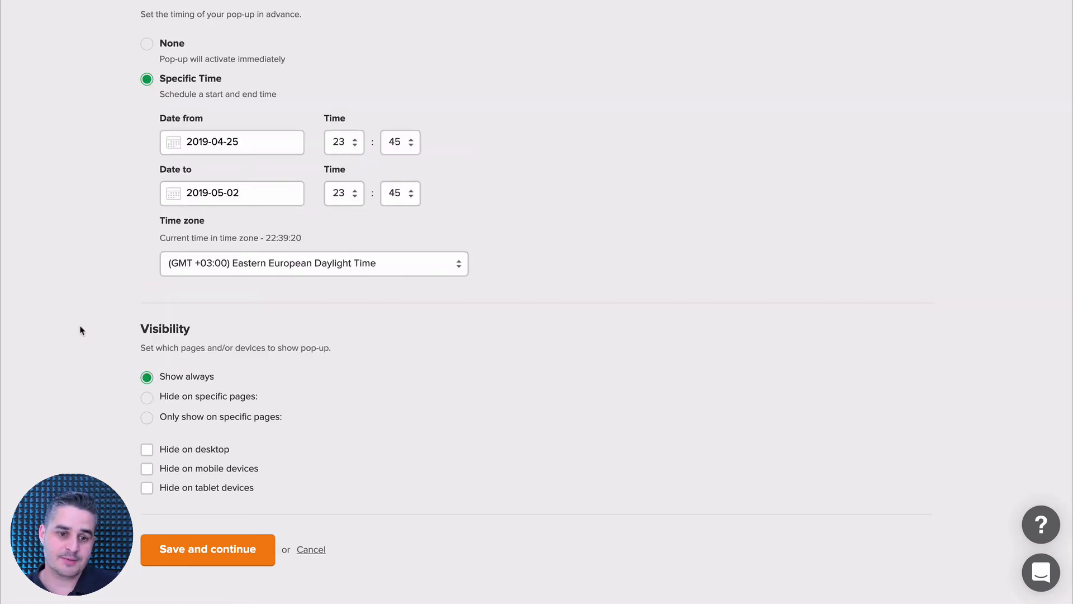
{"action": "scroll", "coordinate": [74, 440], "scroll_direction": "up", "scroll_amount": 6}
{"action": "scroll", "coordinate": [74, 441], "scroll_direction": "down", "scroll_amount": 6}
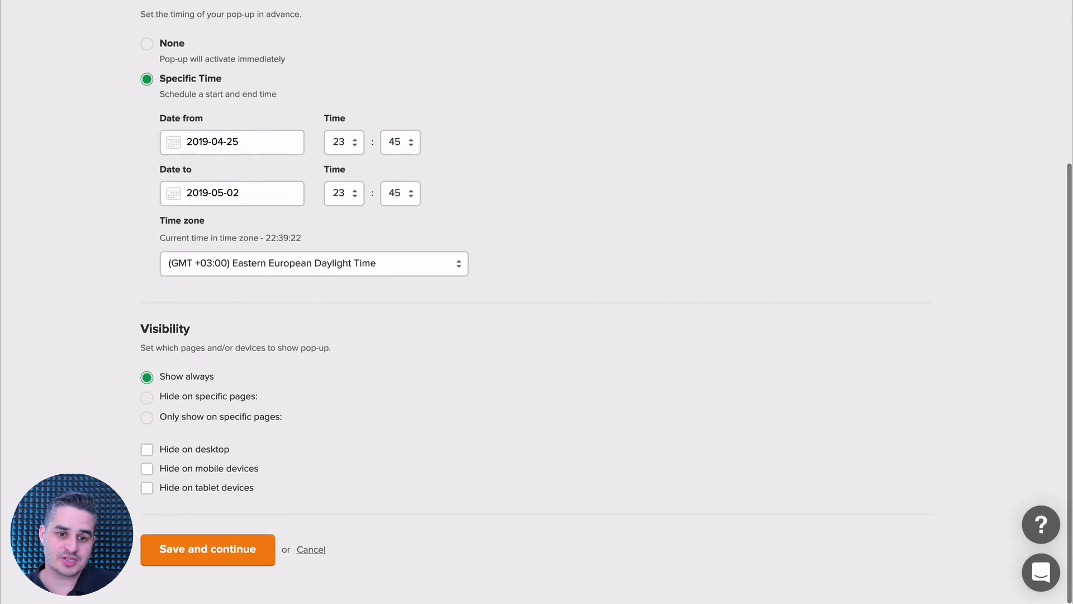
{"action": "left_click", "coordinate": [205, 549]}
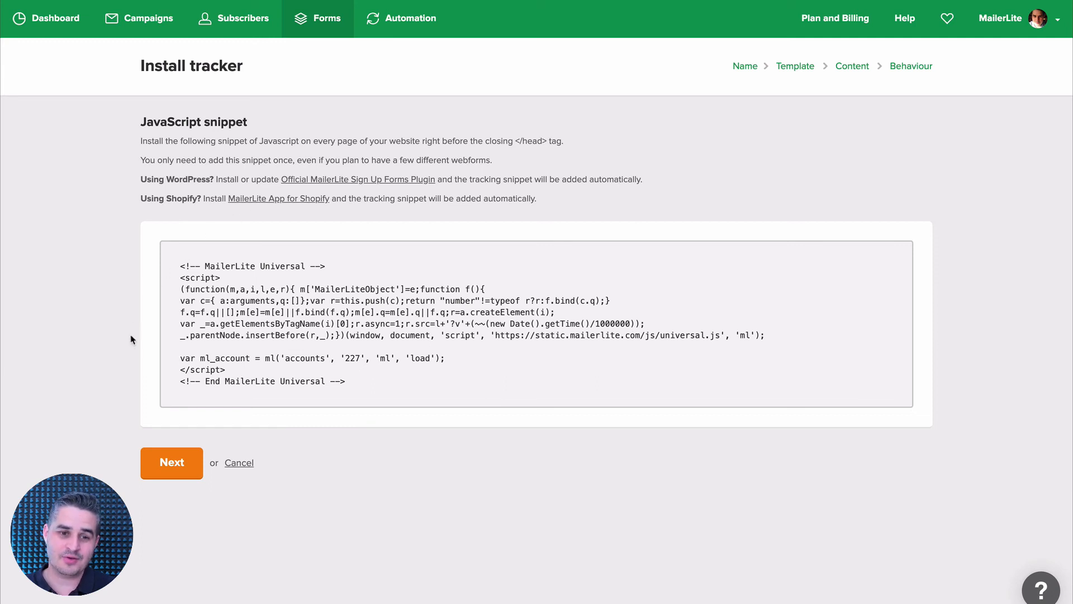
Continue past the tracker installation page and review the promotion pop-up's settings overview and stats.
{"action": "left_click", "coordinate": [150, 448]}
{"action": "scroll", "coordinate": [164, 463], "scroll_direction": "down", "scroll_amount": 2}
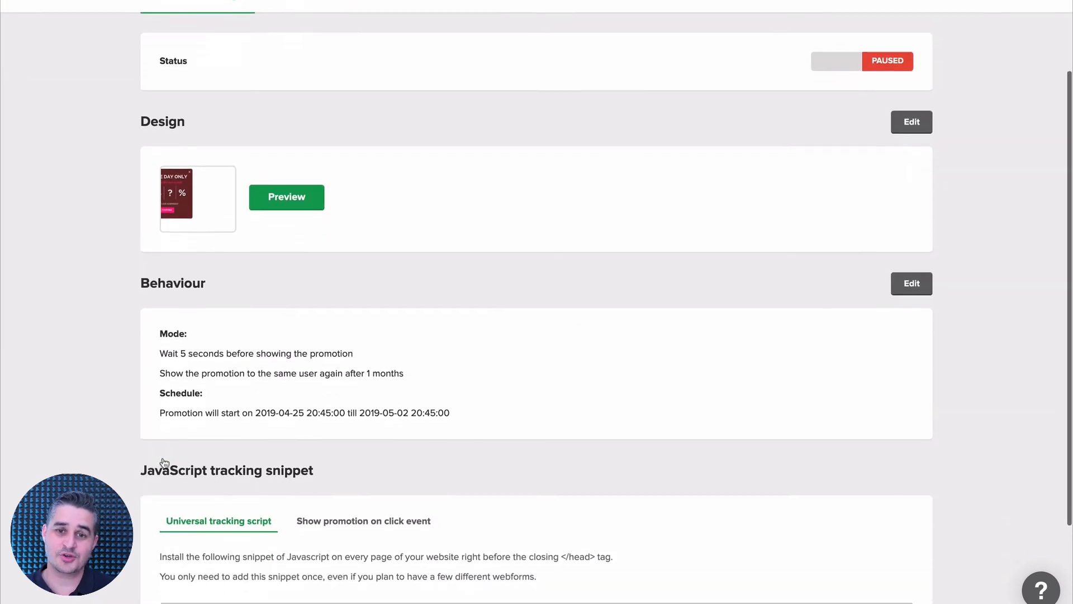
{"action": "scroll", "coordinate": [164, 463], "scroll_direction": "down", "scroll_amount": 4}
{"action": "scroll", "coordinate": [164, 462], "scroll_direction": "up", "scroll_amount": 6}
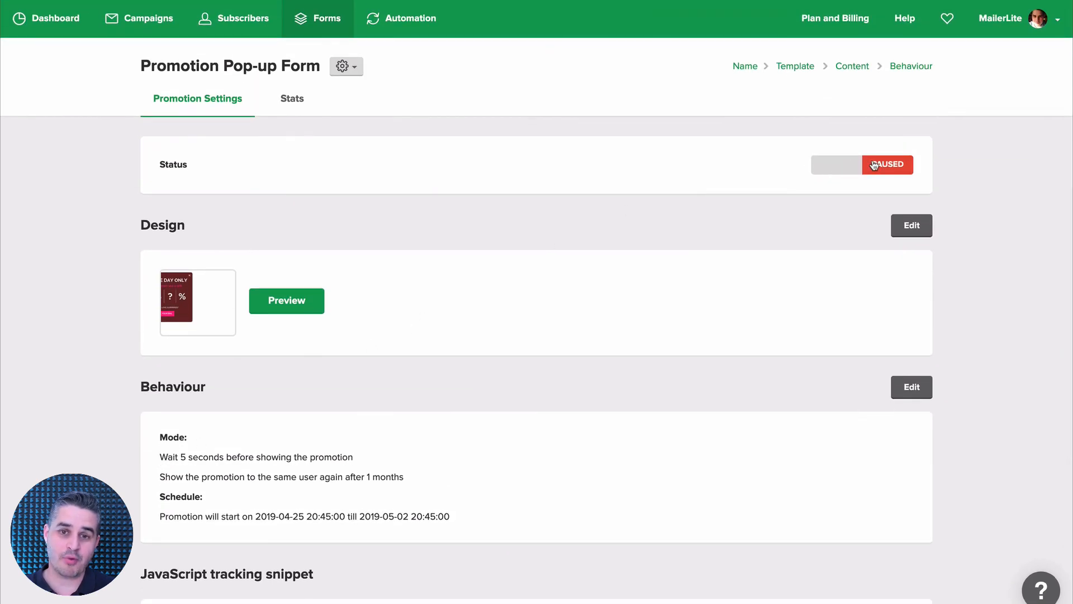
{"action": "left_click", "coordinate": [307, 107]}
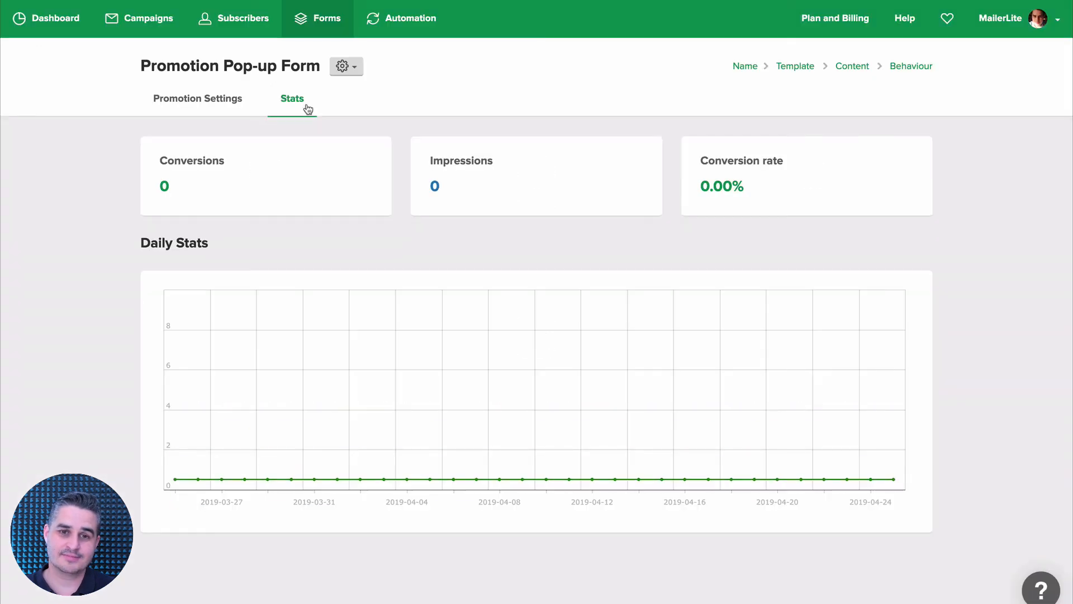